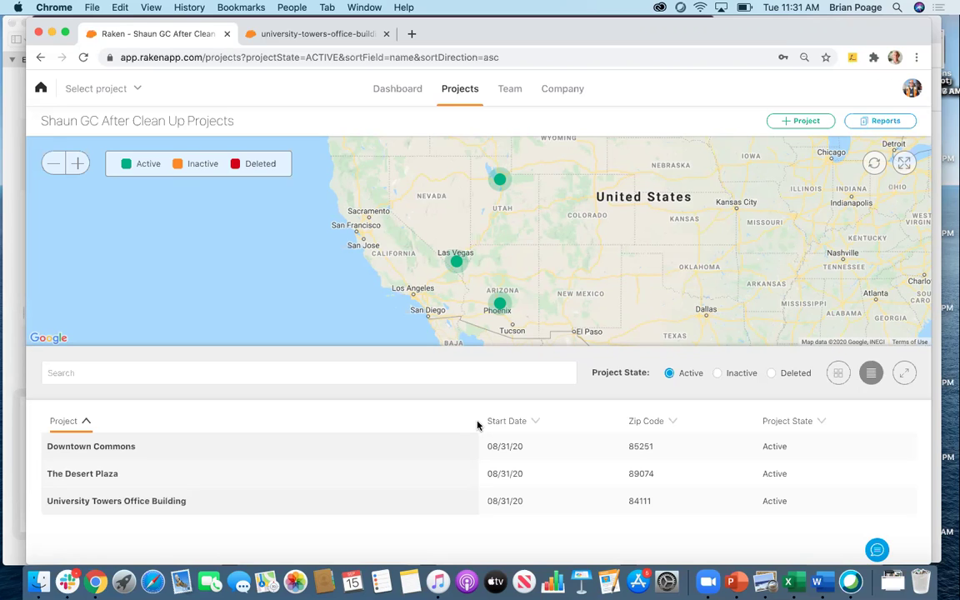
- Open University Towers Office Building and step back to the Fri Sep 11, 2020 daily report
{"action": "left_click", "coordinate": [169, 502]}
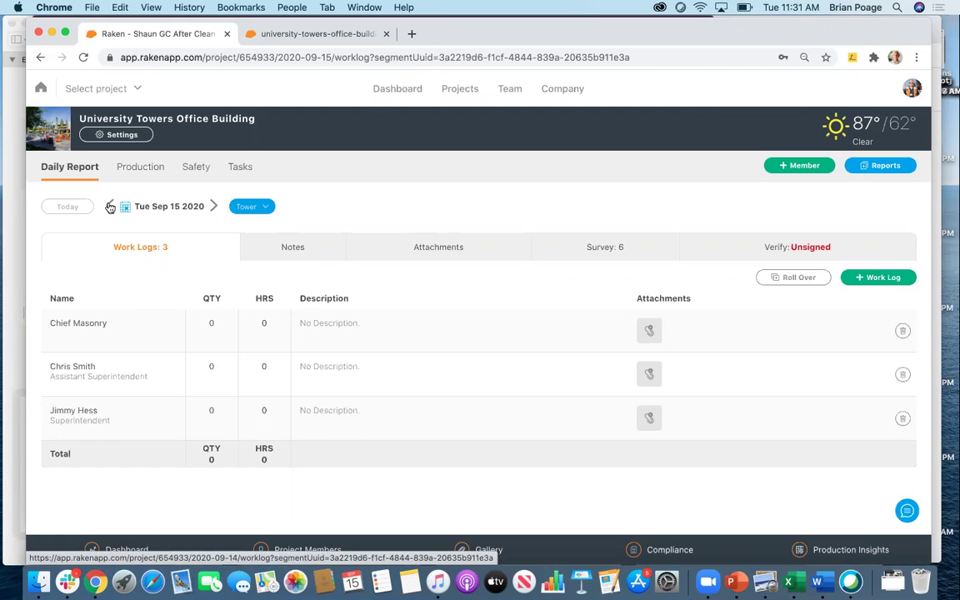
{"action": "left_click", "coordinate": [110, 207]}
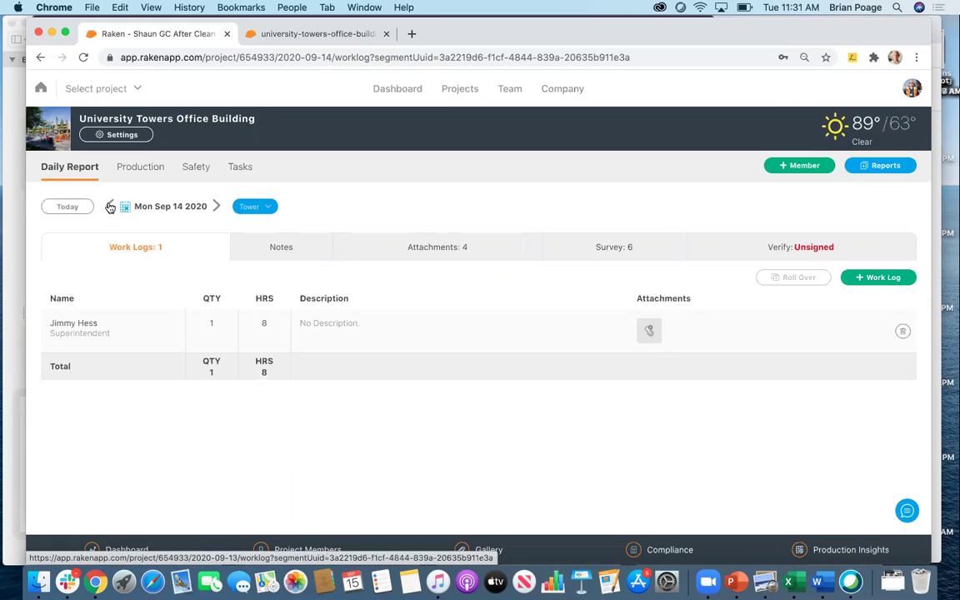
{"action": "left_click", "coordinate": [110, 207]}
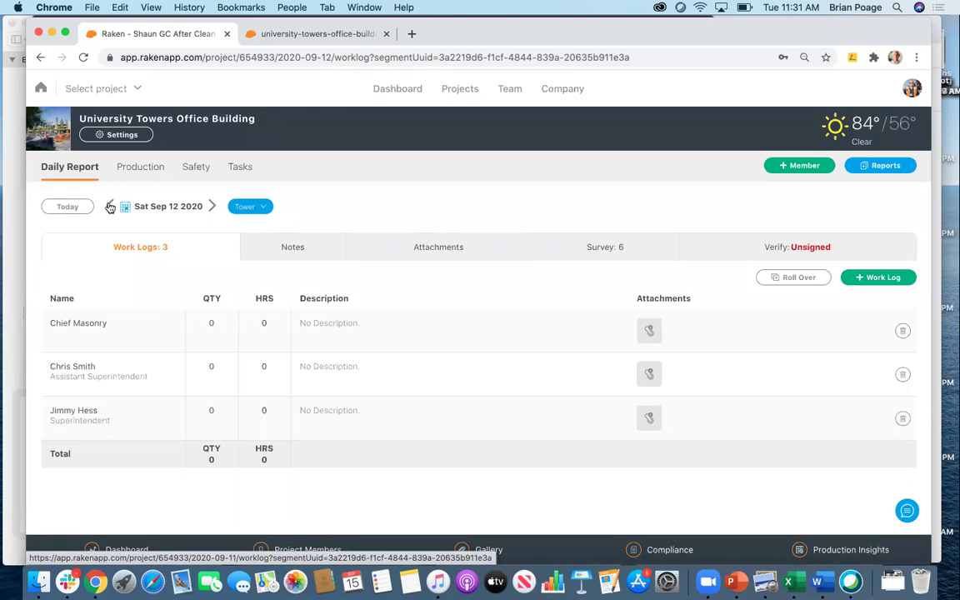
{"action": "left_click", "coordinate": [110, 207]}
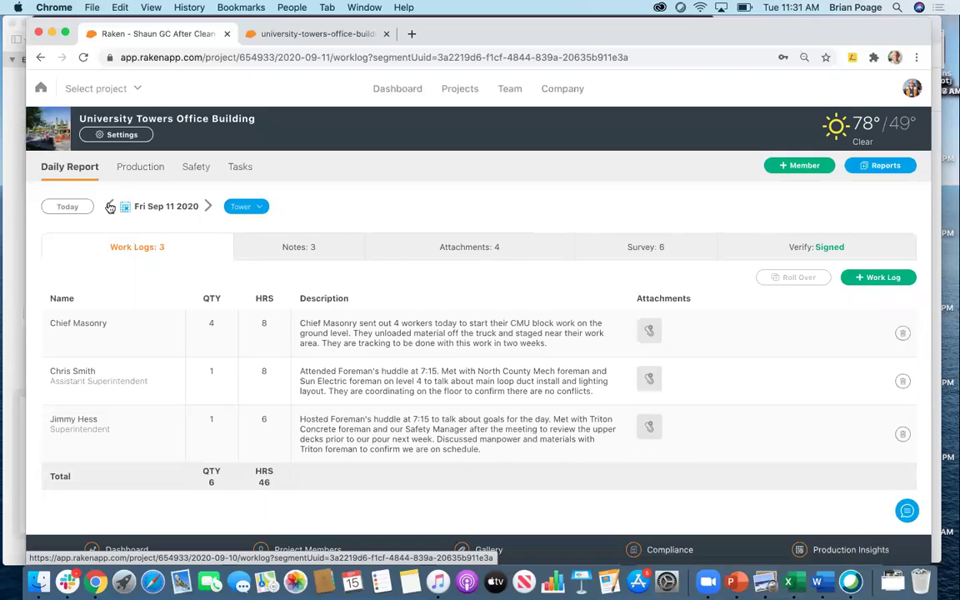
- Open the project's settings and expand Segments to show Tower and Podium enabled
{"action": "left_click", "coordinate": [109, 140]}
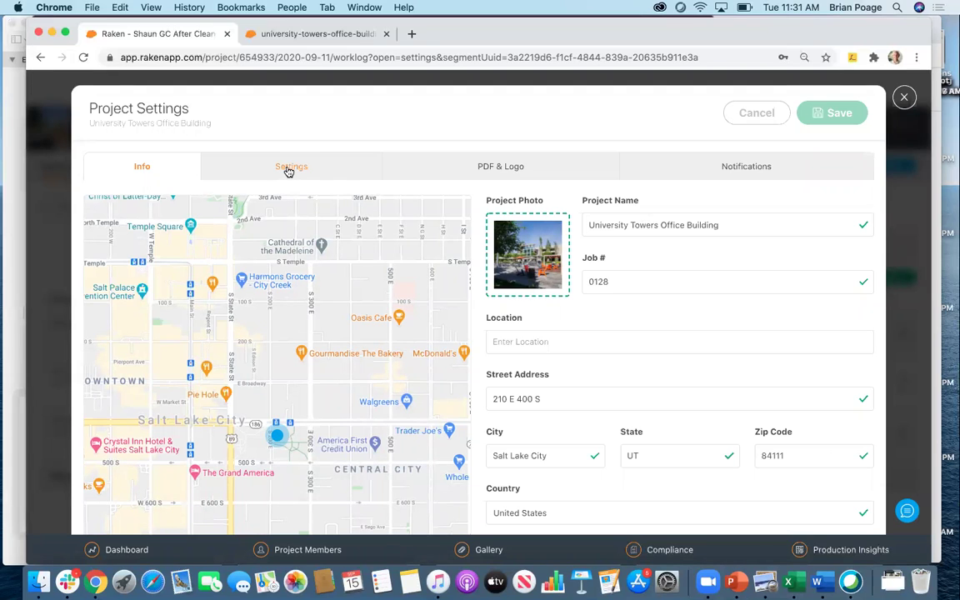
{"action": "left_click", "coordinate": [289, 170]}
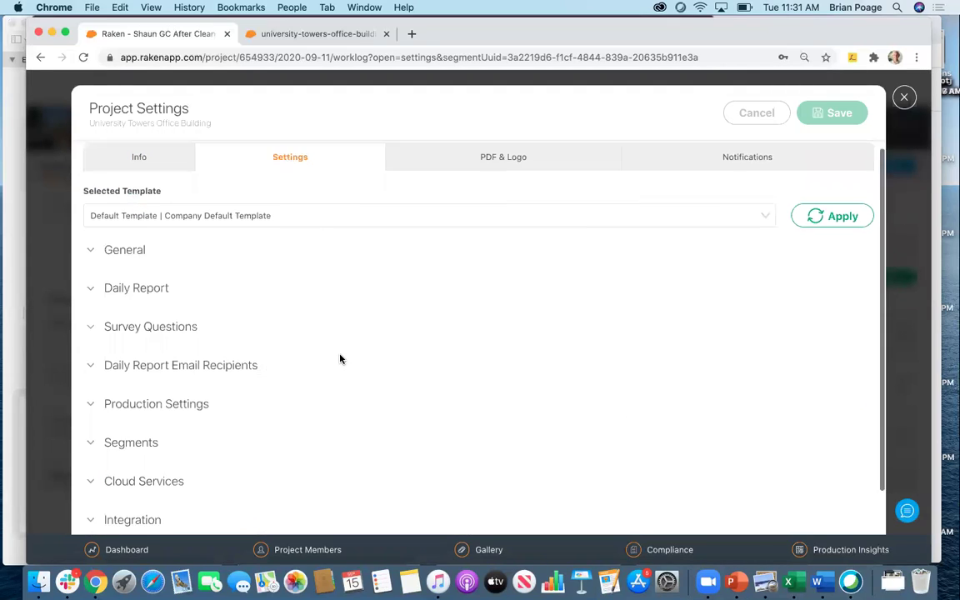
{"action": "scroll", "coordinate": [141, 356], "scroll_direction": "down", "scroll_amount": 2}
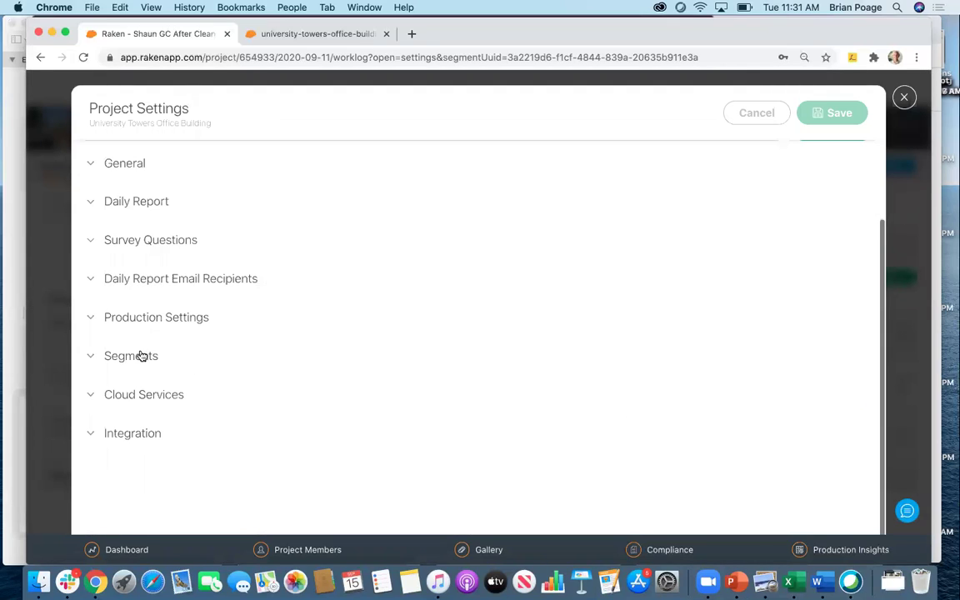
{"action": "left_click", "coordinate": [92, 359]}
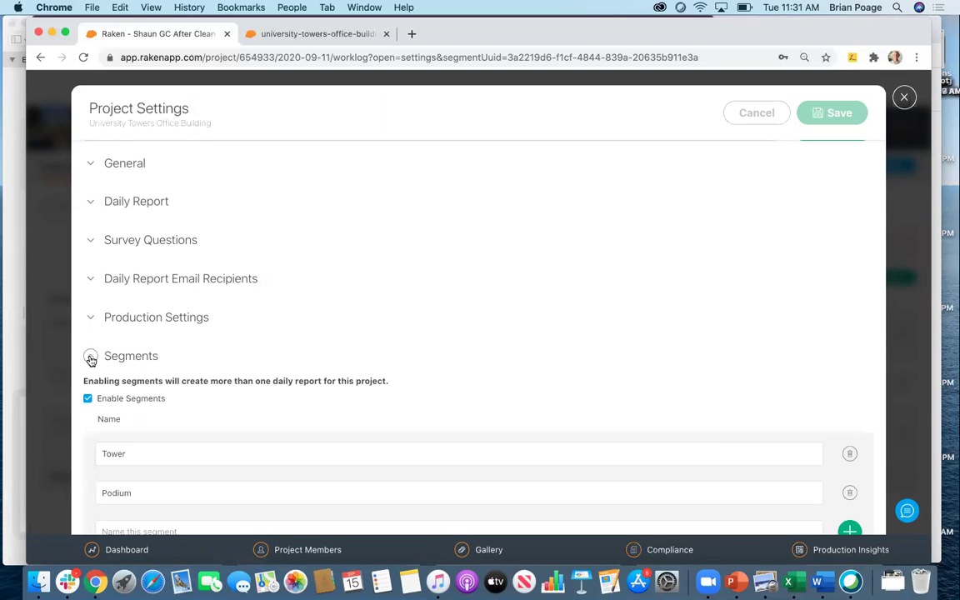
{"action": "scroll", "coordinate": [116, 362], "scroll_direction": "down", "scroll_amount": 2}
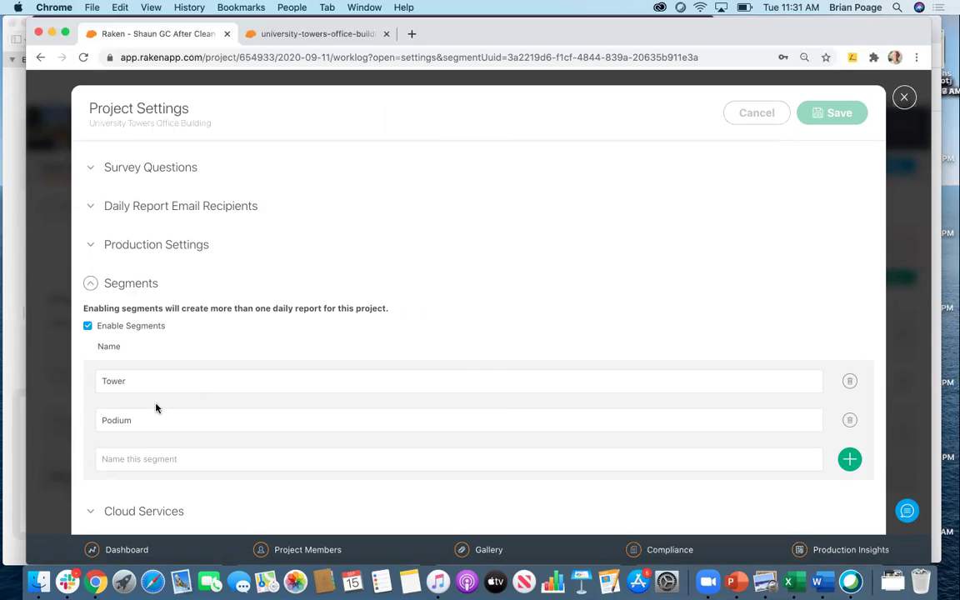
- Close project settings and open the Tower segment list on the Sep 11 report
{"action": "left_click", "coordinate": [905, 97]}
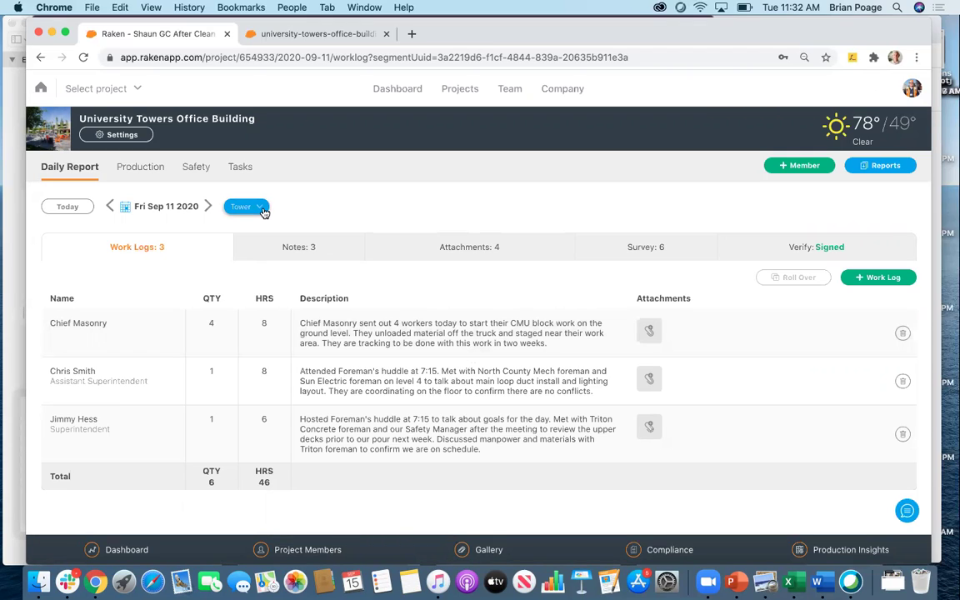
{"action": "left_click", "coordinate": [263, 212]}
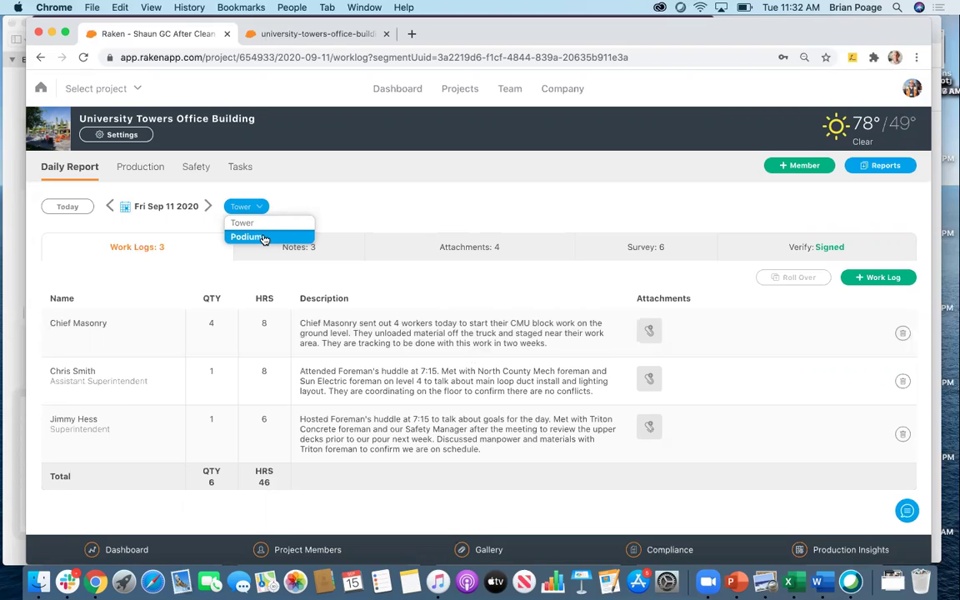
{"action": "left_click", "coordinate": [383, 218]}
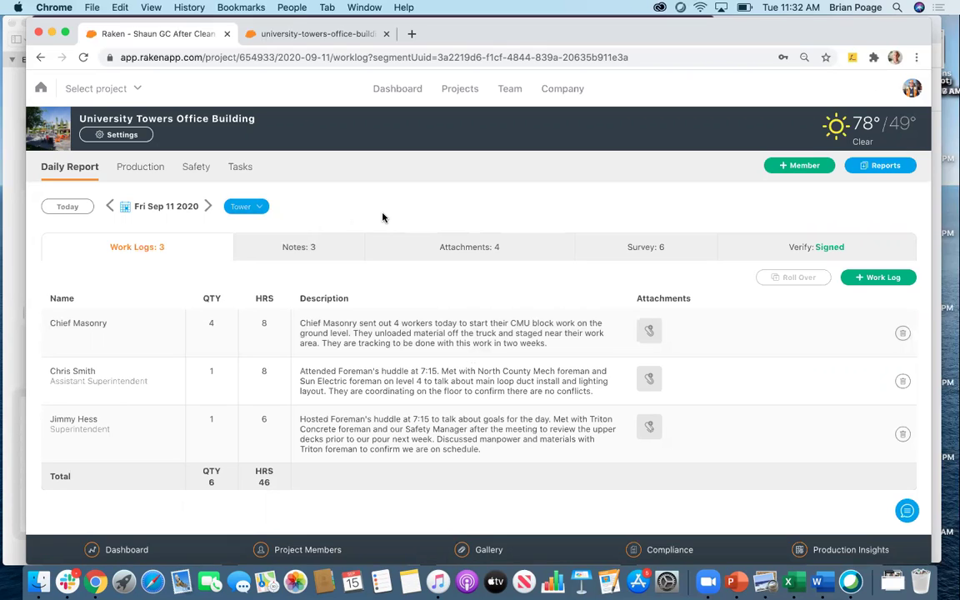
{"action": "left_click", "coordinate": [259, 211]}
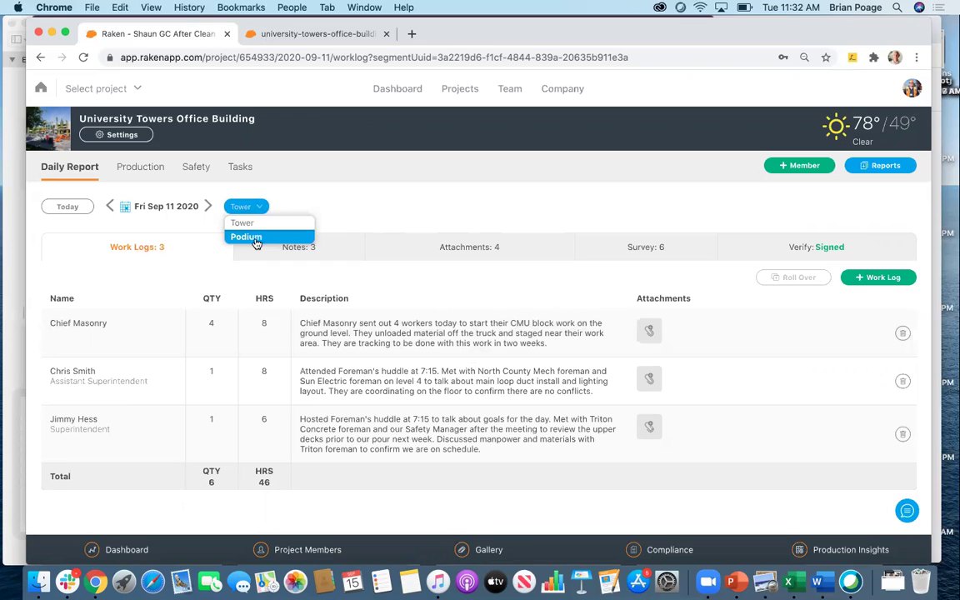
{"action": "left_click", "coordinate": [248, 236]}
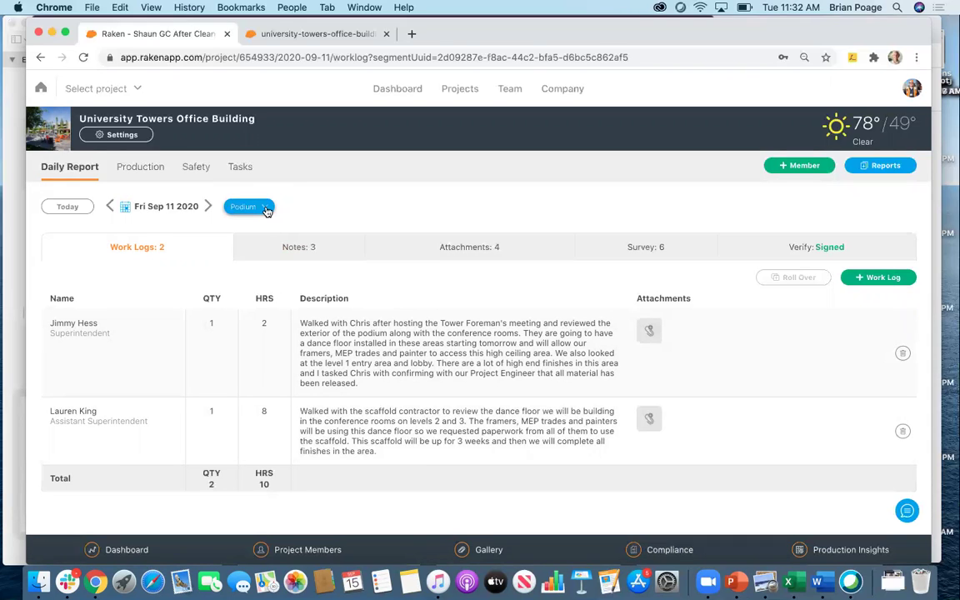
{"action": "left_click", "coordinate": [266, 211]}
{"action": "left_click", "coordinate": [264, 222]}
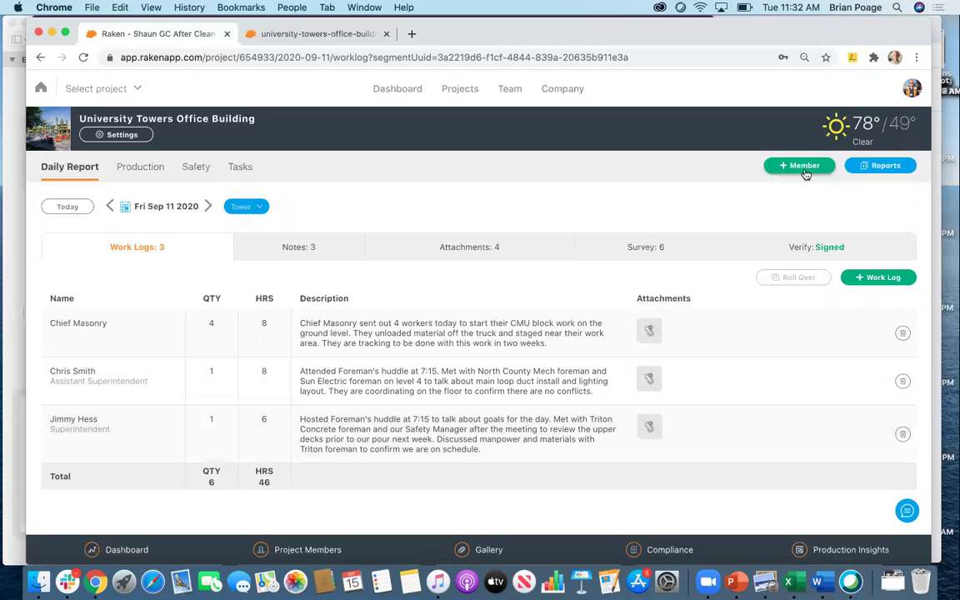
- Generate the daily report PDF with All segments included and view it in its new tab
{"action": "left_click", "coordinate": [872, 170]}
{"action": "left_click", "coordinate": [861, 200]}
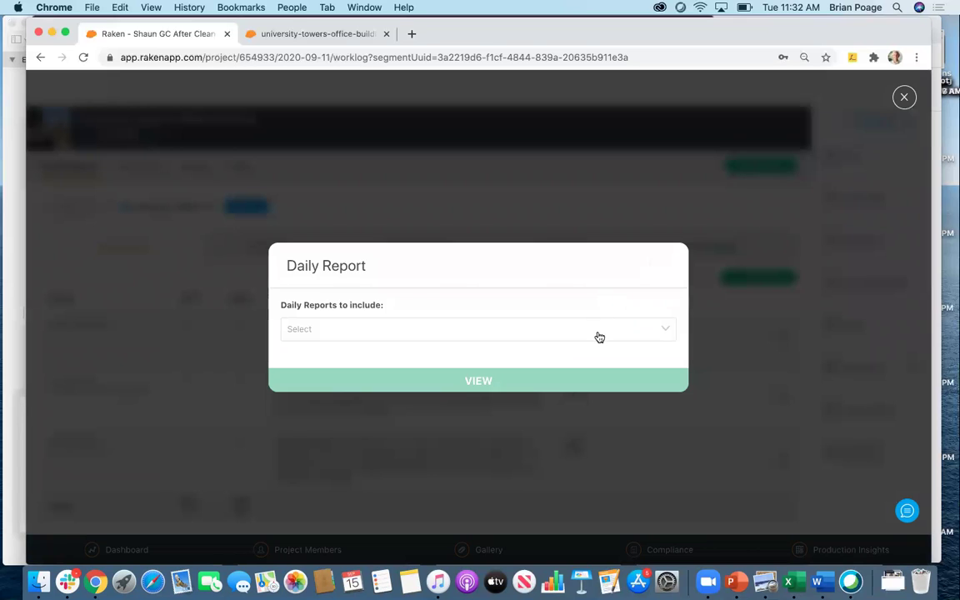
{"action": "left_click", "coordinate": [599, 337]}
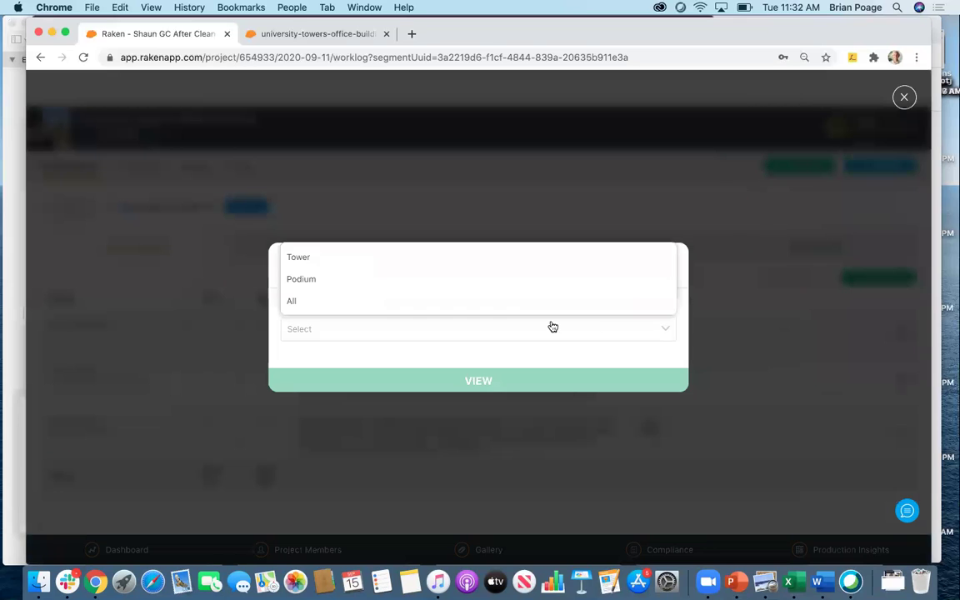
{"action": "left_click", "coordinate": [409, 307]}
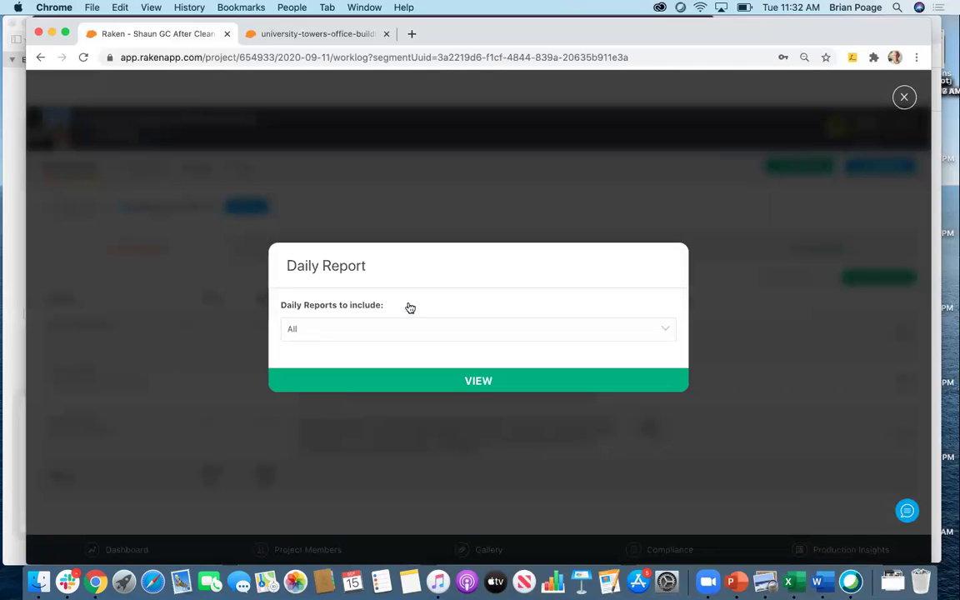
{"action": "left_click", "coordinate": [477, 385]}
{"action": "left_click", "coordinate": [466, 34]}
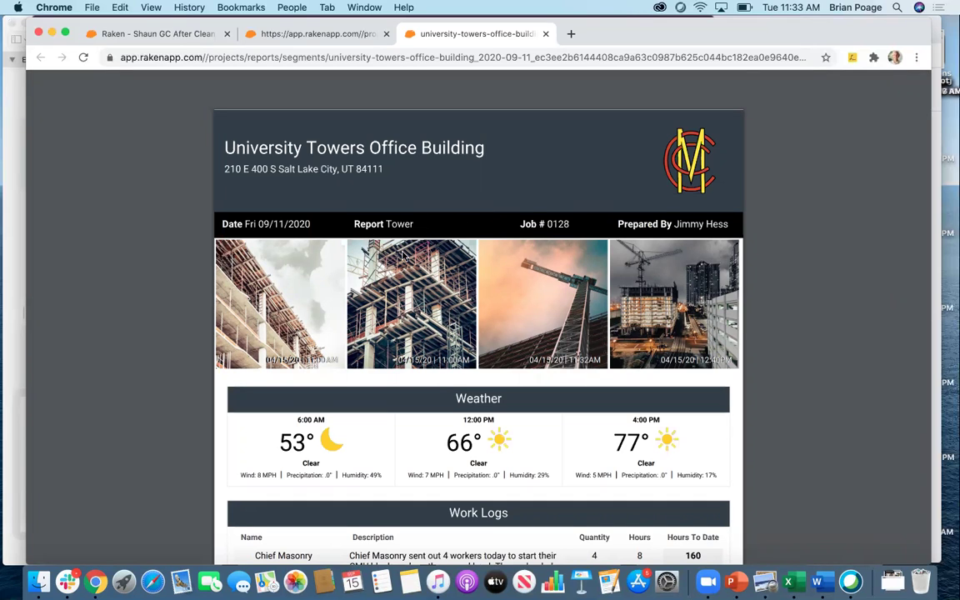
- Scroll the PDF past the Tower notes, survey and signature to the Podium section
{"action": "scroll", "coordinate": [403, 255], "scroll_direction": "down", "scroll_amount": 2}
{"action": "scroll", "coordinate": [402, 256], "scroll_direction": "down", "scroll_amount": 1}
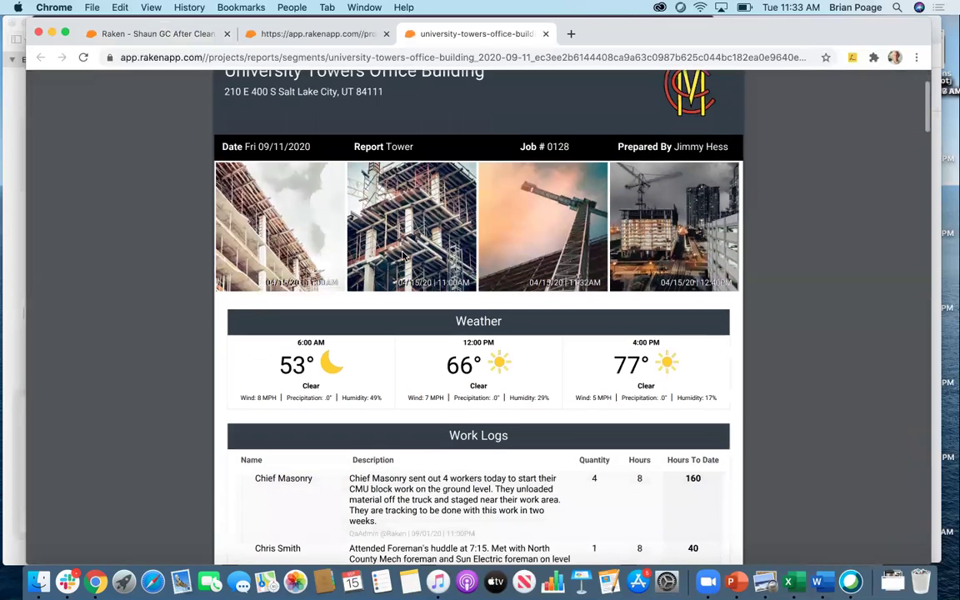
{"action": "scroll", "coordinate": [403, 256], "scroll_direction": "down", "scroll_amount": 3}
{"action": "scroll", "coordinate": [403, 256], "scroll_direction": "down", "scroll_amount": 1}
{"action": "scroll", "coordinate": [402, 256], "scroll_direction": "down", "scroll_amount": 2}
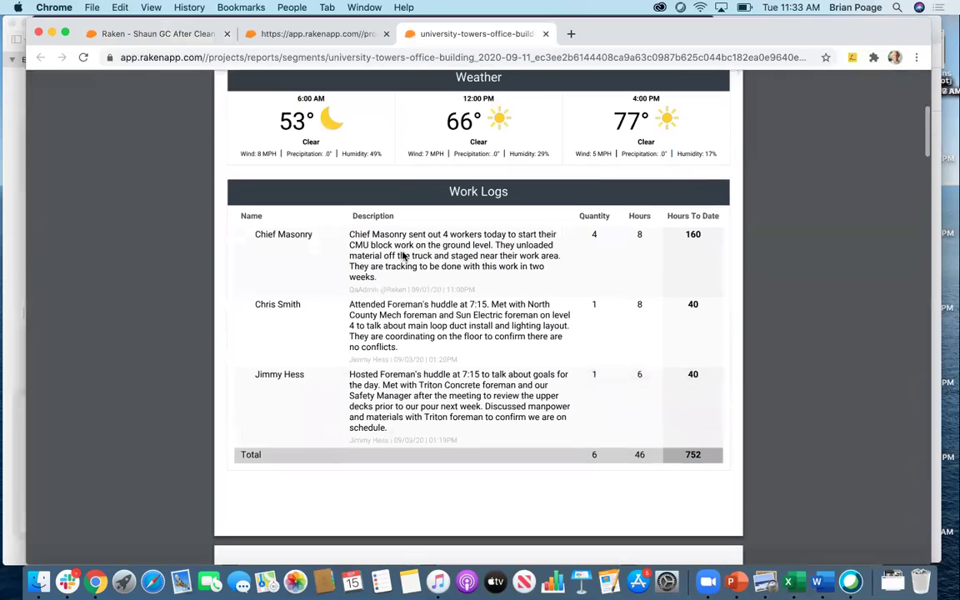
{"action": "scroll", "coordinate": [402, 256], "scroll_direction": "down", "scroll_amount": 3}
{"action": "scroll", "coordinate": [402, 256], "scroll_direction": "down", "scroll_amount": 3}
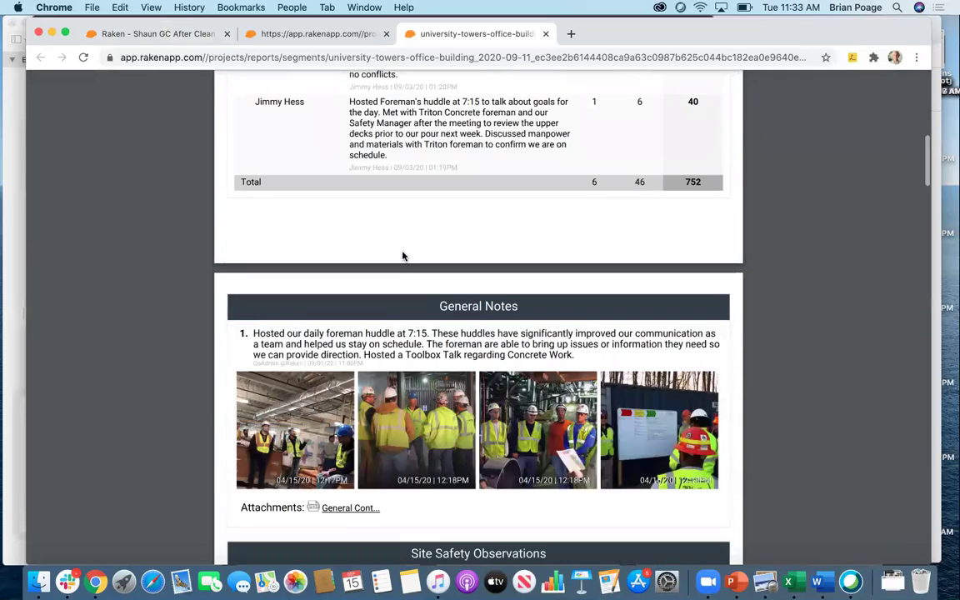
{"action": "scroll", "coordinate": [401, 255], "scroll_direction": "down", "scroll_amount": 1}
{"action": "scroll", "coordinate": [402, 256], "scroll_direction": "down", "scroll_amount": 2}
{"action": "scroll", "coordinate": [402, 256], "scroll_direction": "down", "scroll_amount": 4}
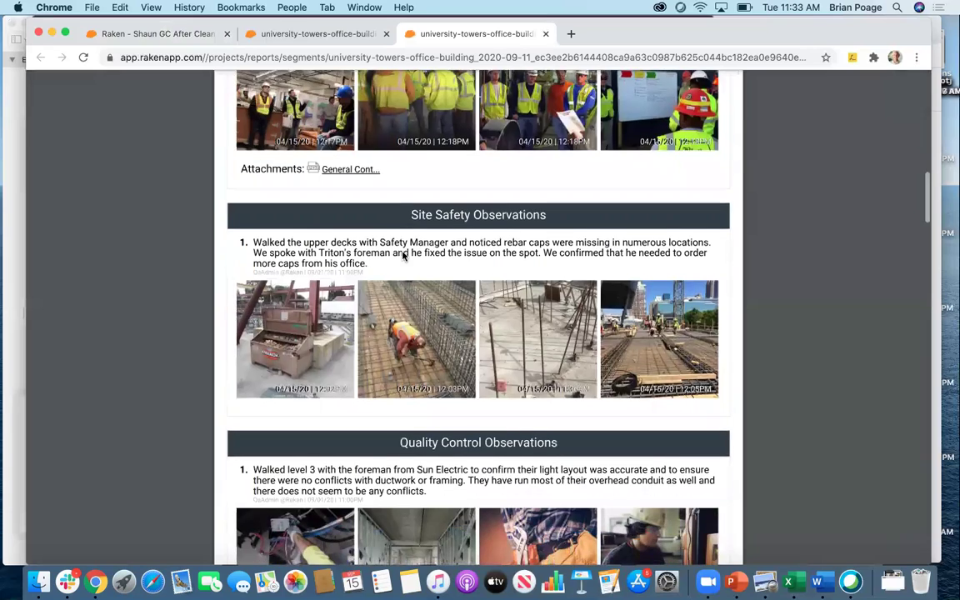
{"action": "scroll", "coordinate": [402, 256], "scroll_direction": "down", "scroll_amount": 4}
{"action": "scroll", "coordinate": [402, 255], "scroll_direction": "down", "scroll_amount": 5}
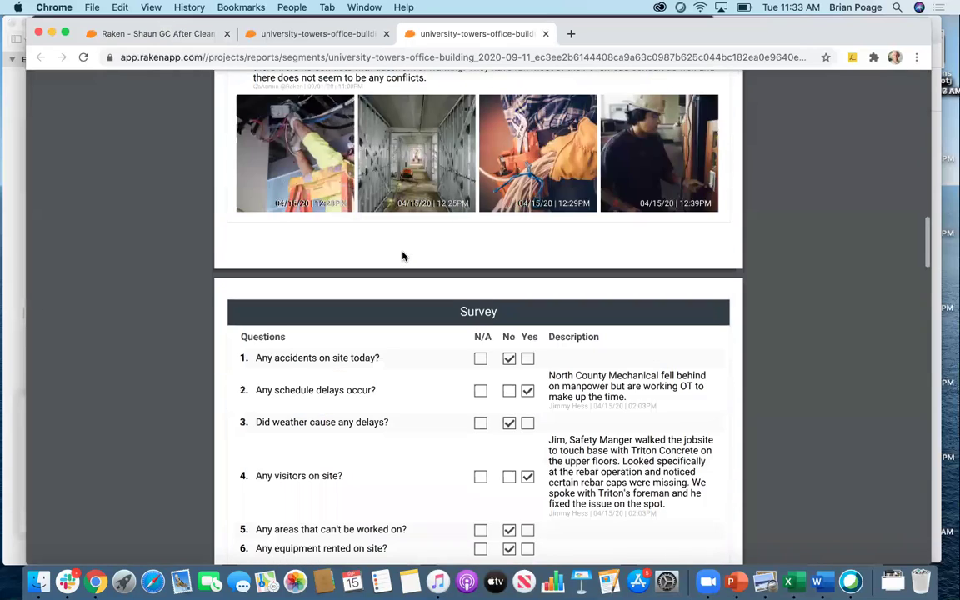
{"action": "scroll", "coordinate": [402, 255], "scroll_direction": "down", "scroll_amount": 2}
{"action": "scroll", "coordinate": [403, 256], "scroll_direction": "down", "scroll_amount": 3}
{"action": "scroll", "coordinate": [402, 256], "scroll_direction": "down", "scroll_amount": 5}
{"action": "scroll", "coordinate": [402, 255], "scroll_direction": "down", "scroll_amount": 2}
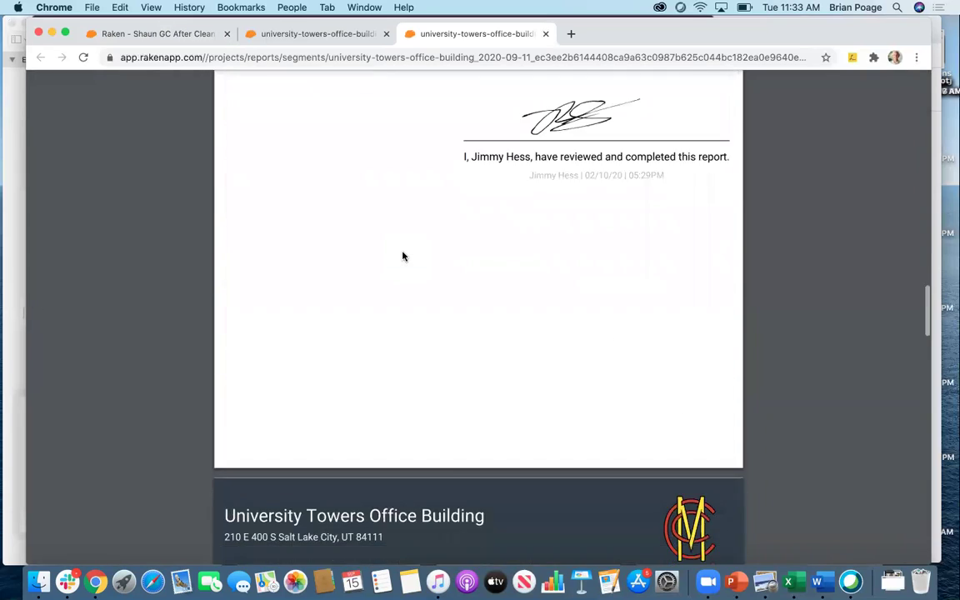
{"action": "scroll", "coordinate": [403, 256], "scroll_direction": "down", "scroll_amount": 5}
{"action": "scroll", "coordinate": [402, 256], "scroll_direction": "down", "scroll_amount": 2}
{"action": "scroll", "coordinate": [403, 255], "scroll_direction": "down", "scroll_amount": 2}
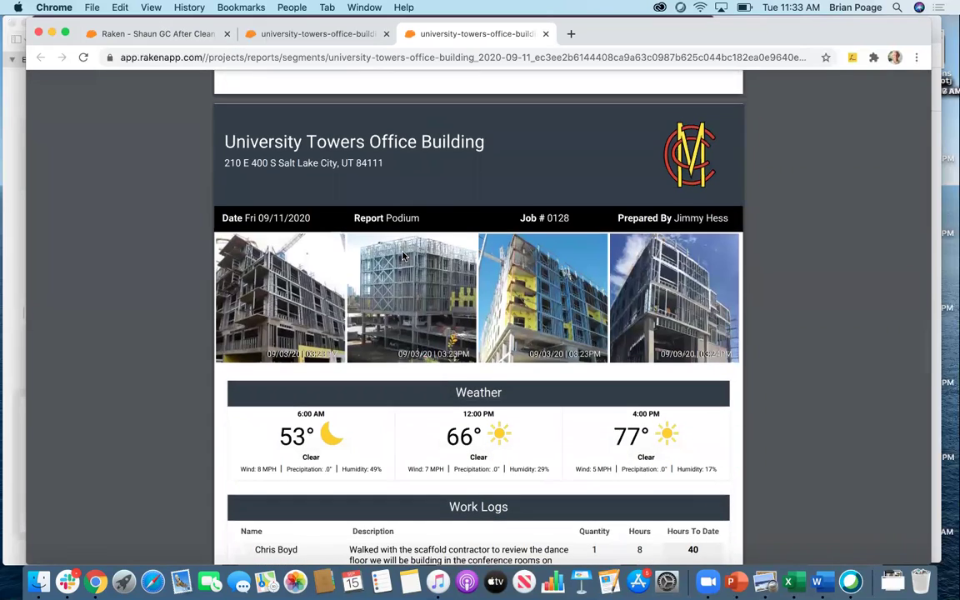
{"action": "scroll", "coordinate": [402, 256], "scroll_direction": "down", "scroll_amount": 2}
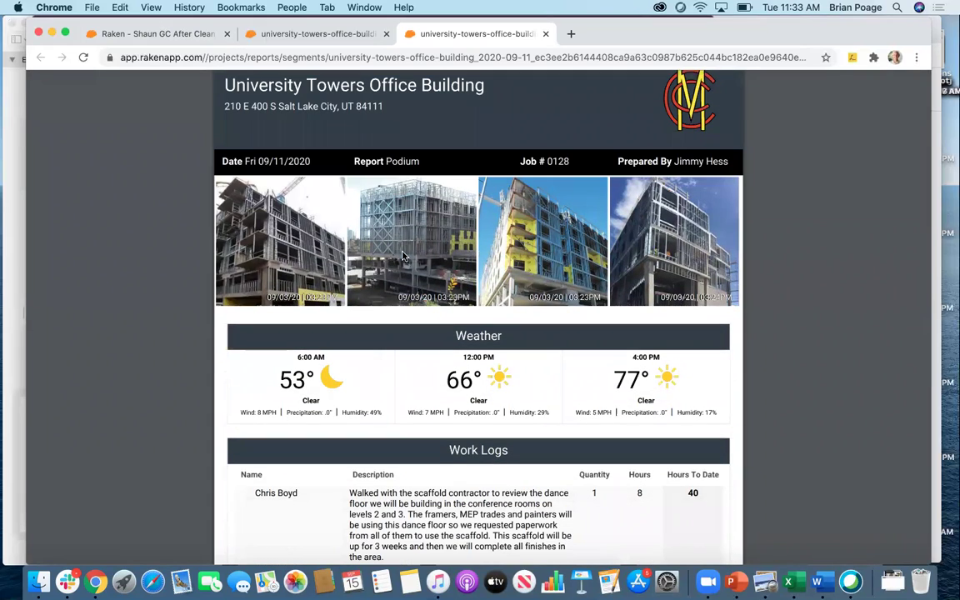